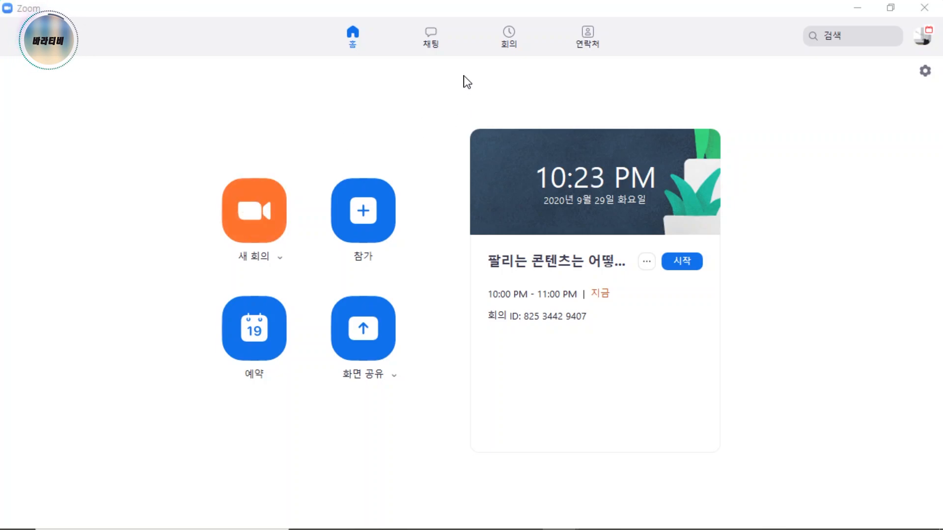
Start today's scheduled 10:00 PM meeting, join with computer audio, turn the camera on and maximize the meeting window
{"action": "left_click", "coordinate": [509, 37]}
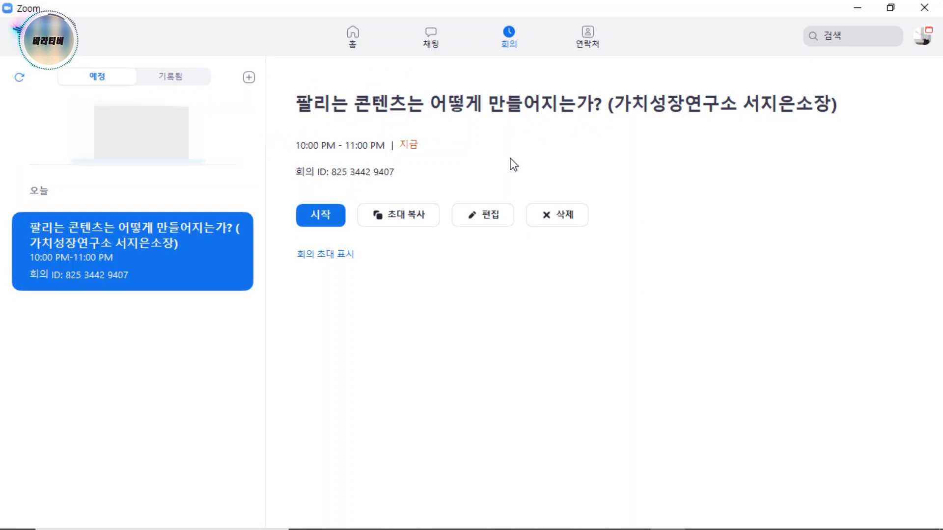
{"action": "left_click", "coordinate": [337, 215]}
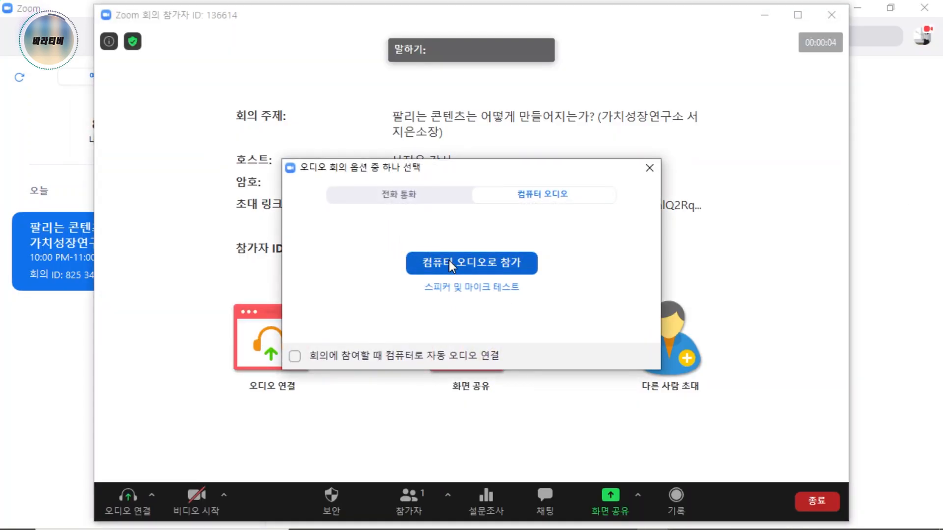
{"action": "left_click", "coordinate": [449, 260]}
{"action": "left_click", "coordinate": [197, 496]}
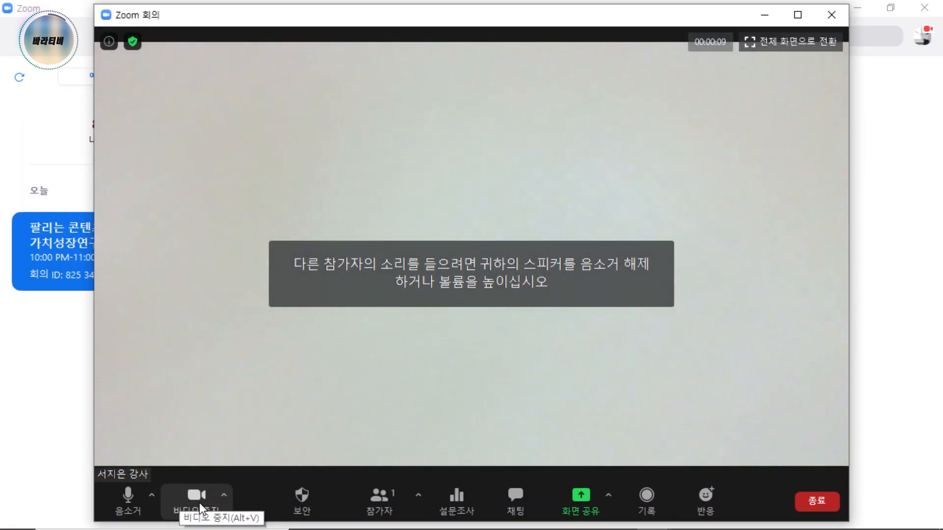
{"action": "left_click", "coordinate": [797, 15]}
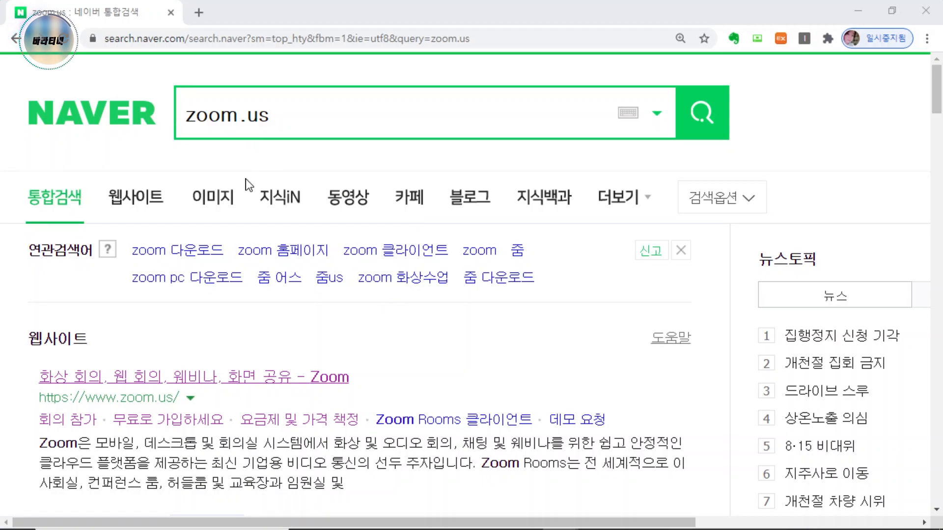
Switch to the browser, open the Zoom website from the zoom.us search results and sign in
{"action": "scroll", "coordinate": [219, 286], "scroll_direction": "down", "scroll_amount": 1}
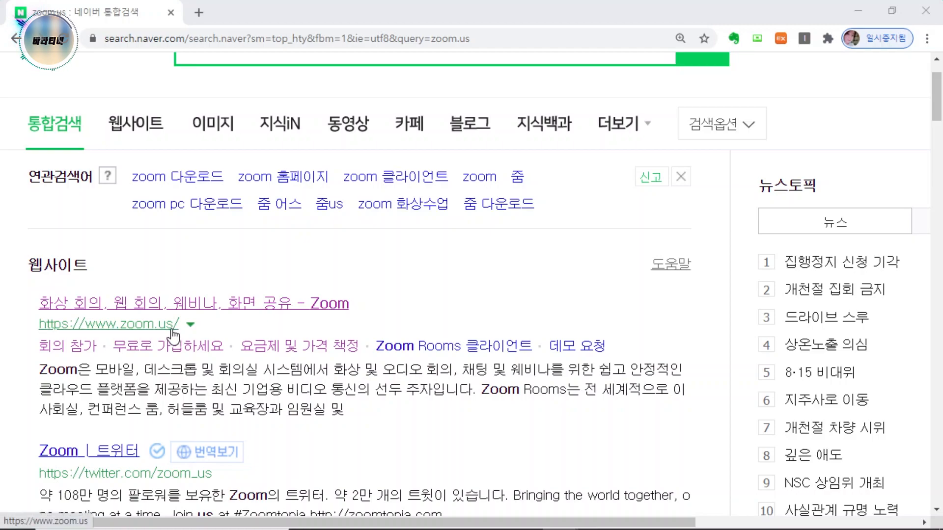
{"action": "left_click", "coordinate": [198, 307]}
{"action": "left_click", "coordinate": [198, 307]}
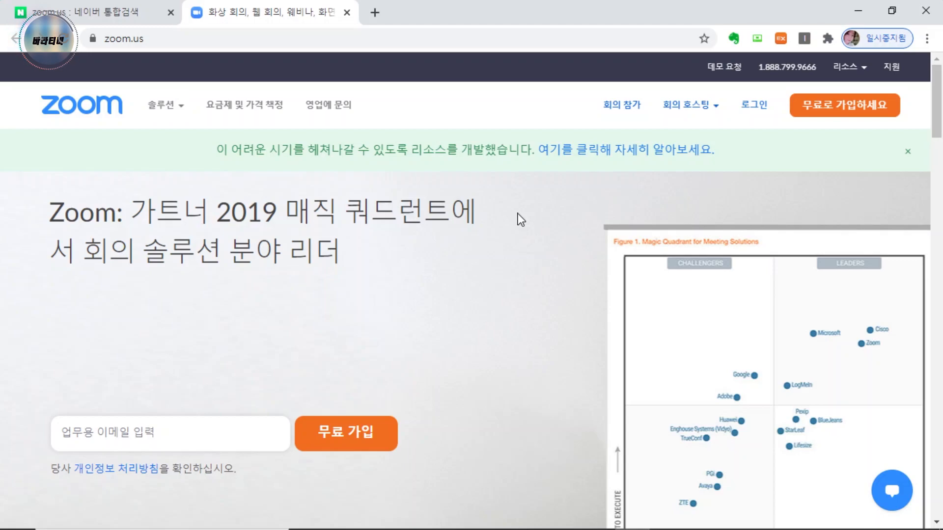
{"action": "left_click", "coordinate": [756, 114]}
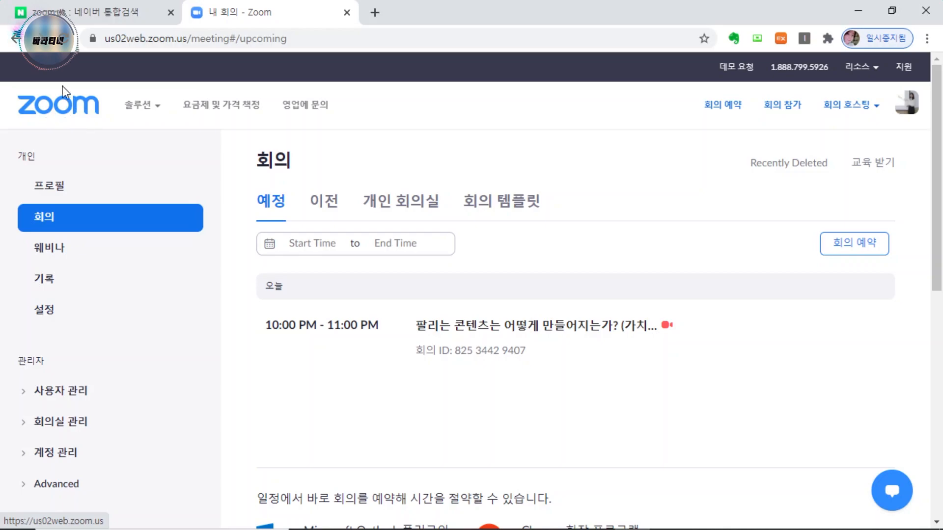
Return to the Zoom home page, go to the account profile and open the personal settings (설정)
{"action": "left_click", "coordinate": [52, 117]}
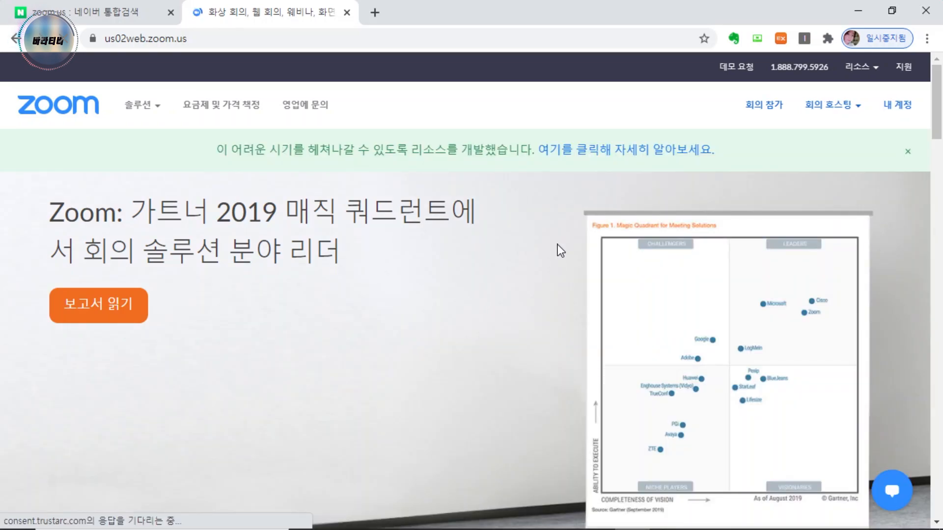
{"action": "left_click", "coordinate": [901, 116]}
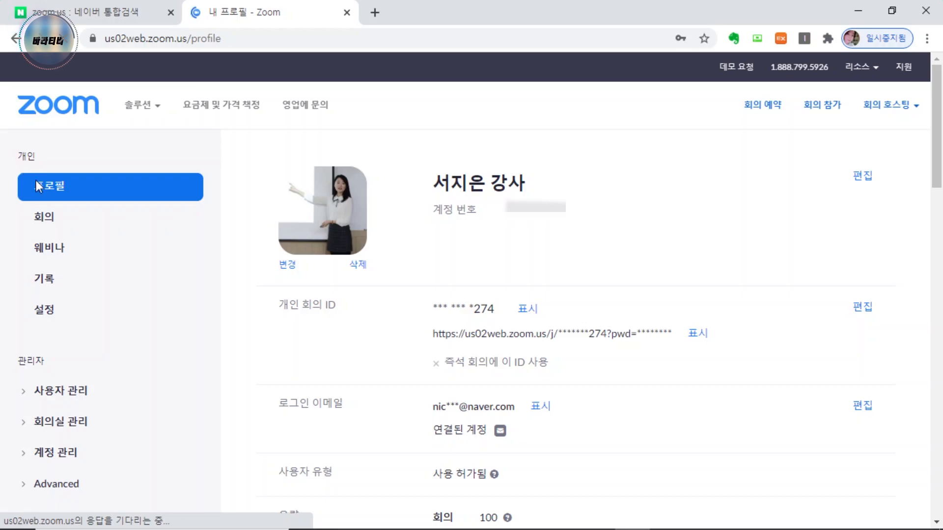
{"action": "left_click", "coordinate": [49, 320]}
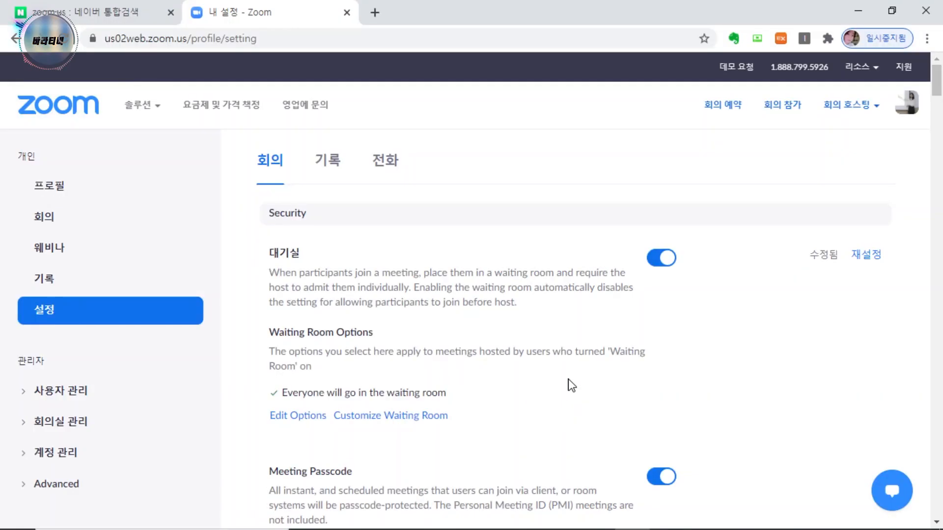
Review the Security and 회의 예약 (meeting scheduling) settings down to the 회의 중(기본) section
{"action": "scroll", "coordinate": [571, 385], "scroll_direction": "down", "scroll_amount": 6}
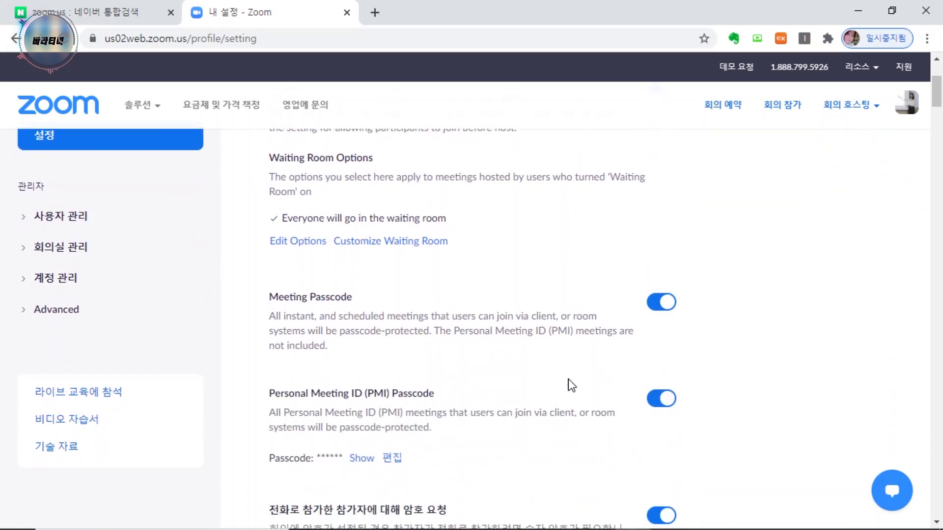
{"action": "scroll", "coordinate": [571, 386], "scroll_direction": "down", "scroll_amount": 5}
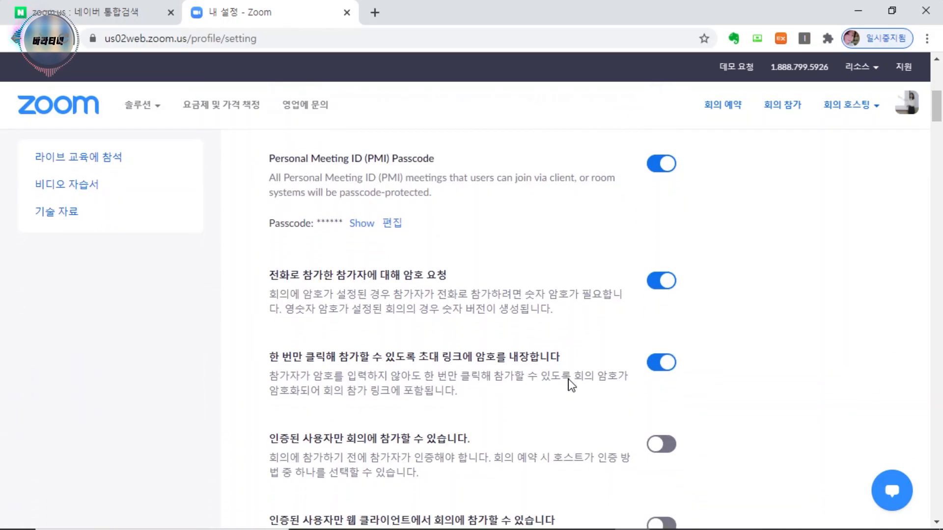
{"action": "scroll", "coordinate": [570, 385], "scroll_direction": "down", "scroll_amount": 5}
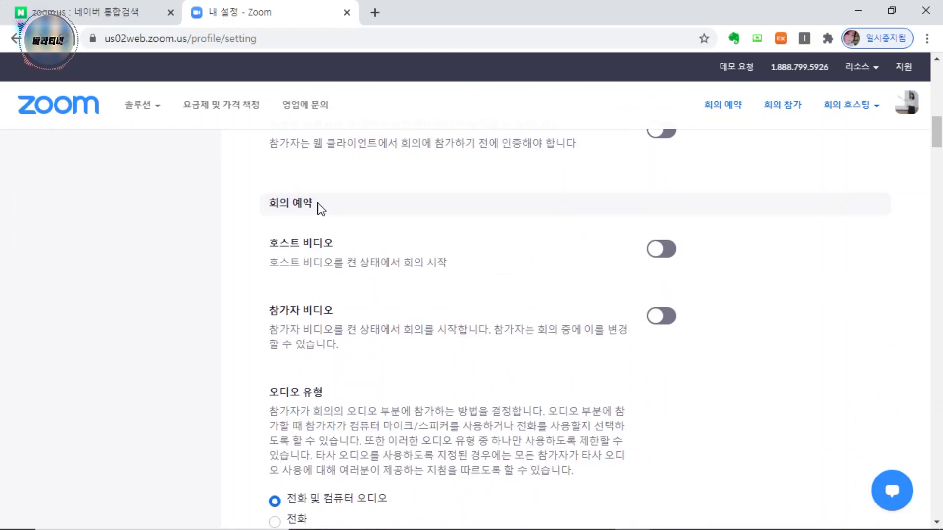
{"action": "scroll", "coordinate": [326, 206], "scroll_direction": "down", "scroll_amount": 10}
{"action": "scroll", "coordinate": [326, 206], "scroll_direction": "up", "scroll_amount": 4}
{"action": "scroll", "coordinate": [326, 207], "scroll_direction": "down", "scroll_amount": 6}
{"action": "scroll", "coordinate": [326, 204], "scroll_direction": "down", "scroll_amount": 4}
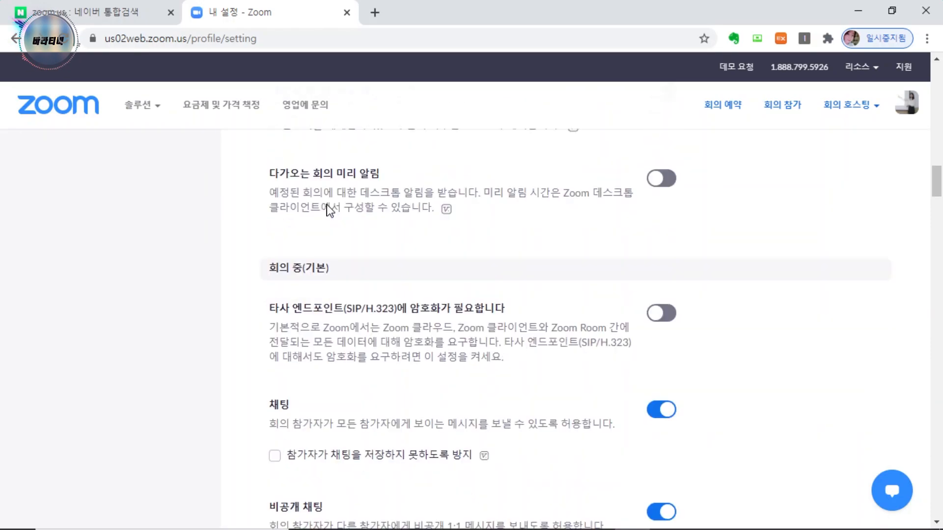
{"action": "triple_click", "coordinate": [339, 229]}
{"action": "left_click", "coordinate": [338, 230]}
{"action": "mouse_move", "coordinate": [347, 233]}
{"action": "left_mouse_down"}
{"action": "mouse_move", "coordinate": [269, 226]}
{"action": "mouse_move", "coordinate": [335, 233]}
{"action": "left_mouse_up"}
{"action": "left_click", "coordinate": [335, 232]}
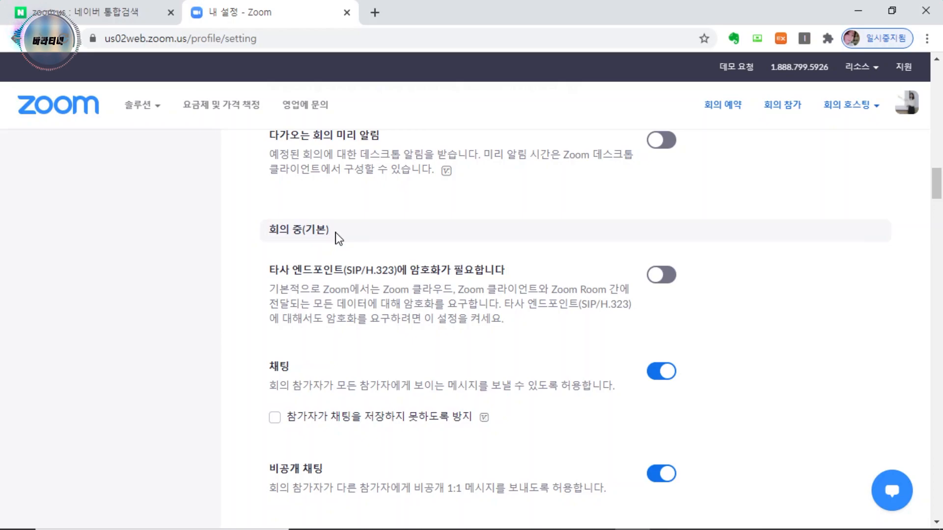
Find the 폴링 (polling) option under 회의 중(기본), turn it off and turn it back on
{"action": "scroll", "coordinate": [335, 232], "scroll_direction": "down", "scroll_amount": 1}
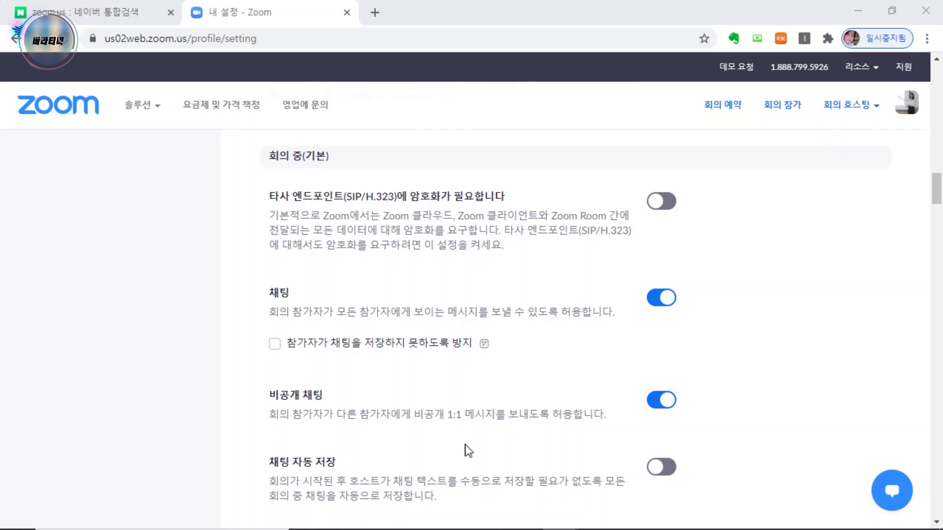
{"action": "scroll", "coordinate": [468, 450], "scroll_direction": "down", "scroll_amount": 9}
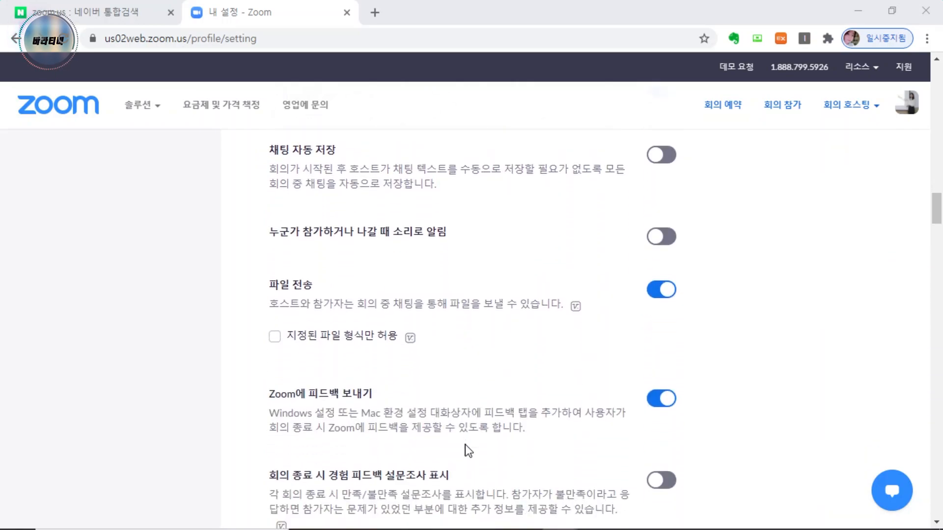
{"action": "scroll", "coordinate": [468, 450], "scroll_direction": "down", "scroll_amount": 2}
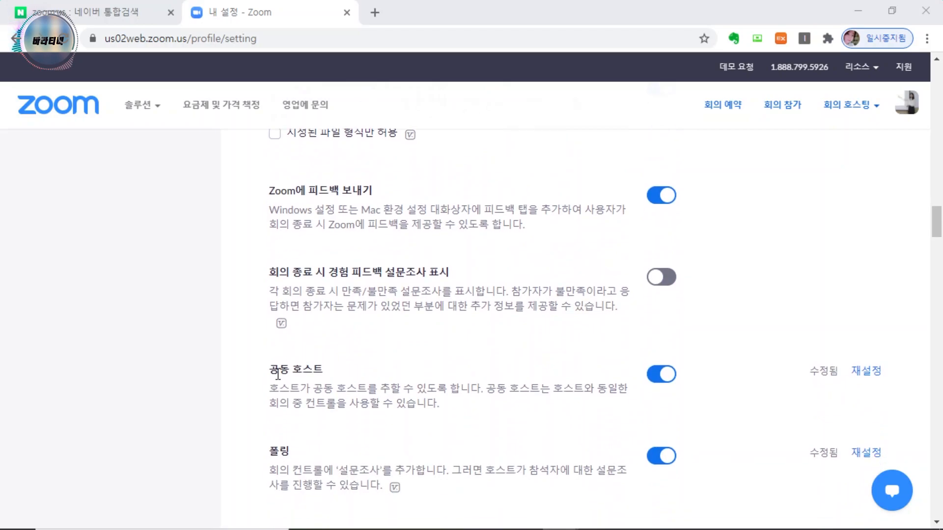
{"action": "scroll", "coordinate": [311, 445], "scroll_direction": "down", "scroll_amount": 2}
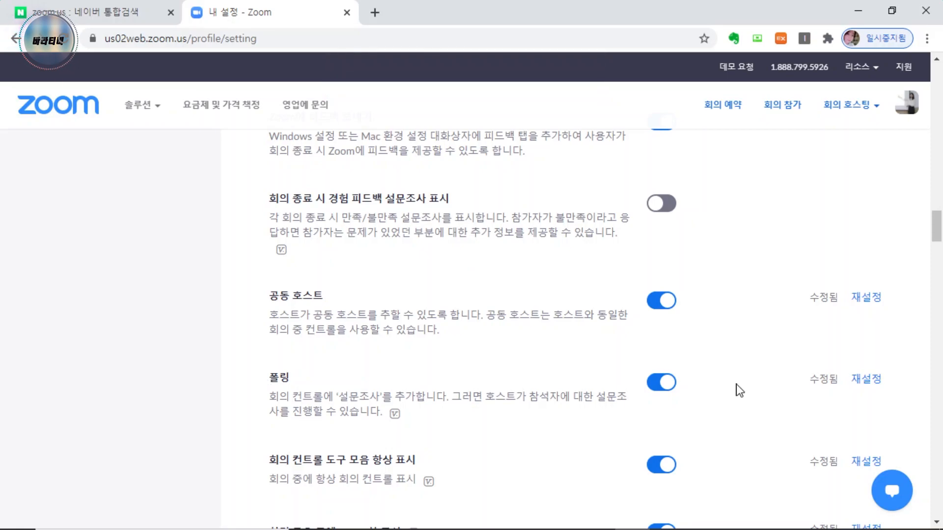
{"action": "left_click", "coordinate": [669, 391]}
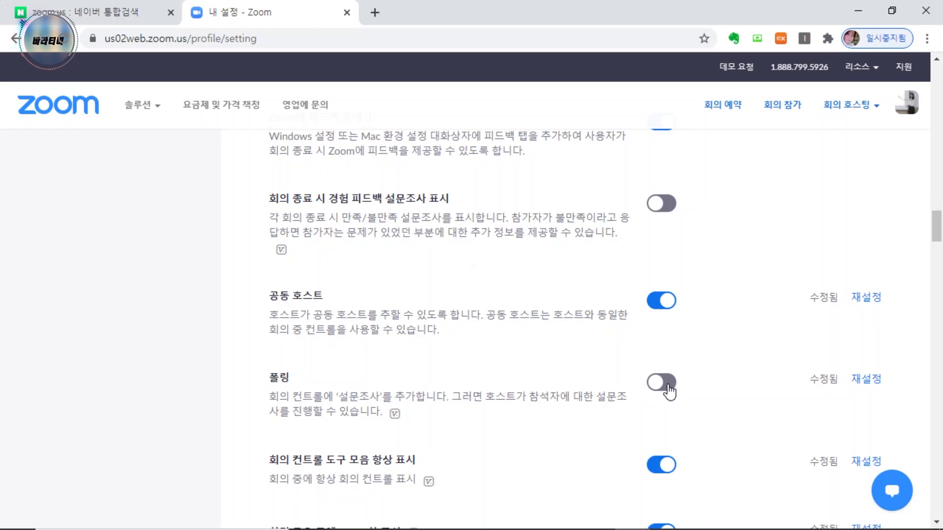
{"action": "left_click", "coordinate": [671, 392]}
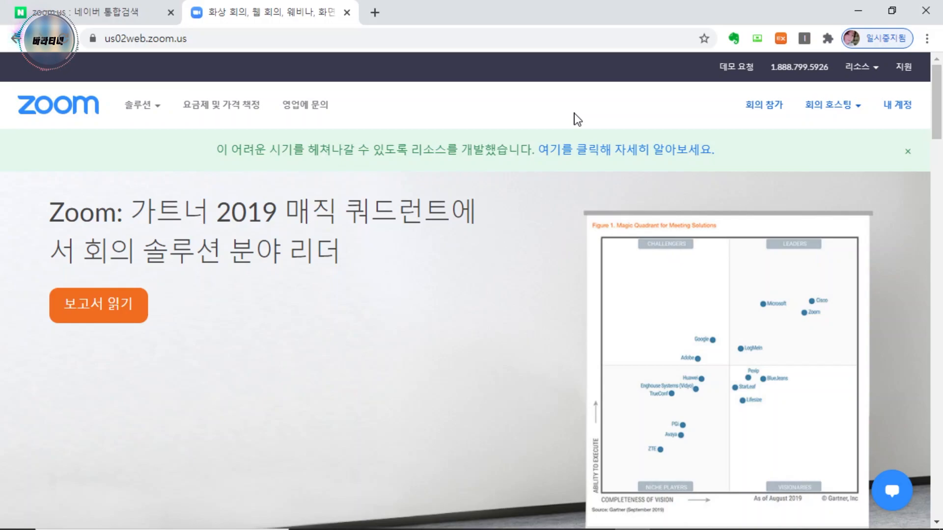
View the new survey form in the personal meeting room's 설문조사 section and close it without saving
{"action": "left_click", "coordinate": [900, 106]}
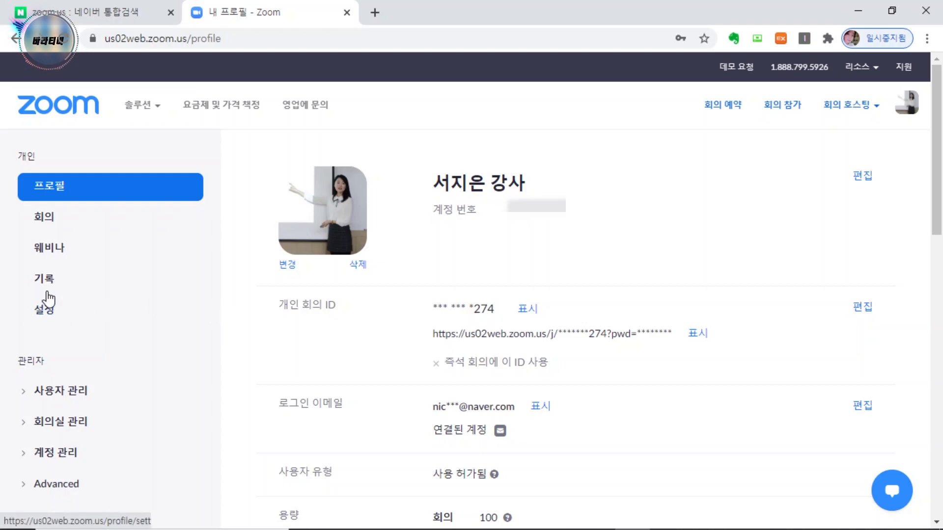
{"action": "left_click", "coordinate": [43, 218]}
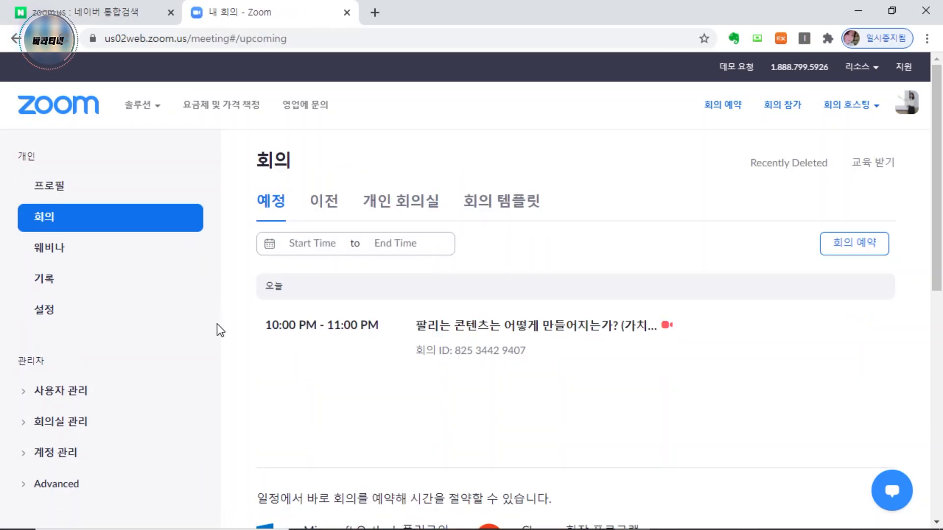
{"action": "left_click", "coordinate": [406, 212]}
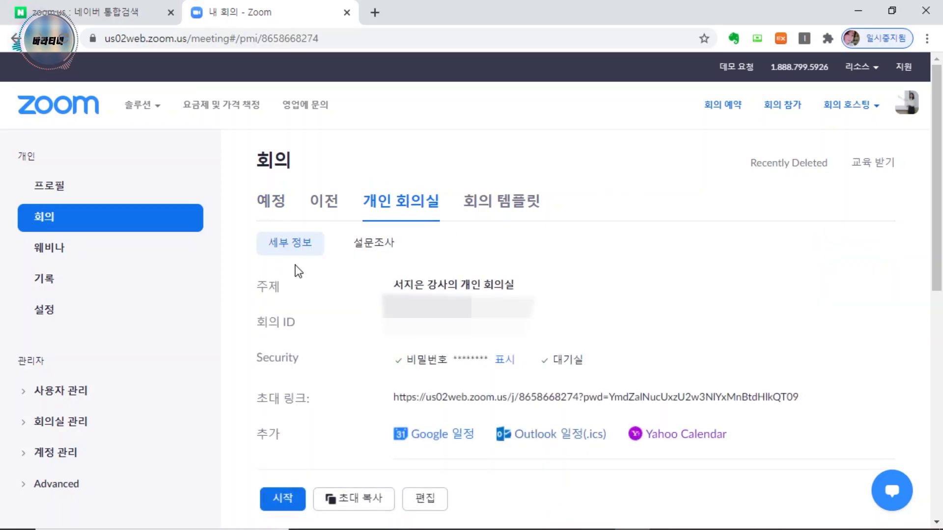
{"action": "left_click", "coordinate": [375, 251]}
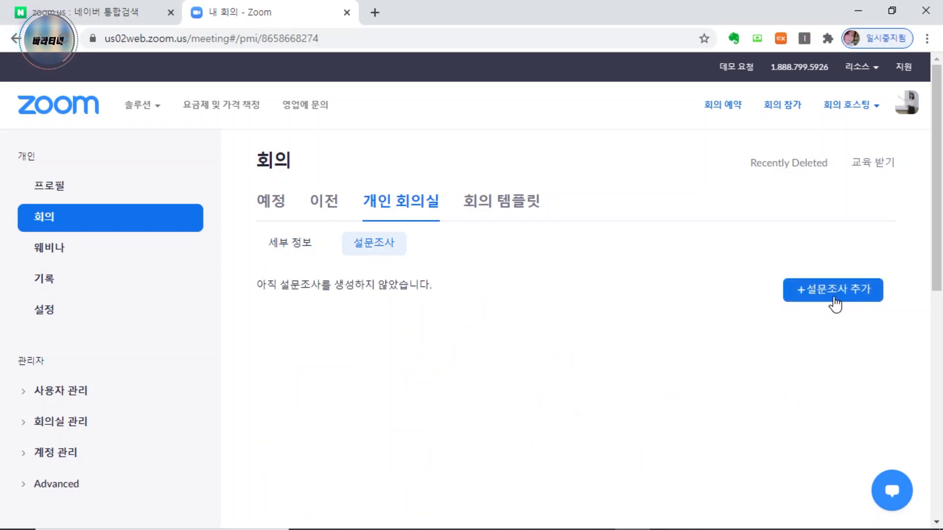
{"action": "left_click", "coordinate": [859, 301]}
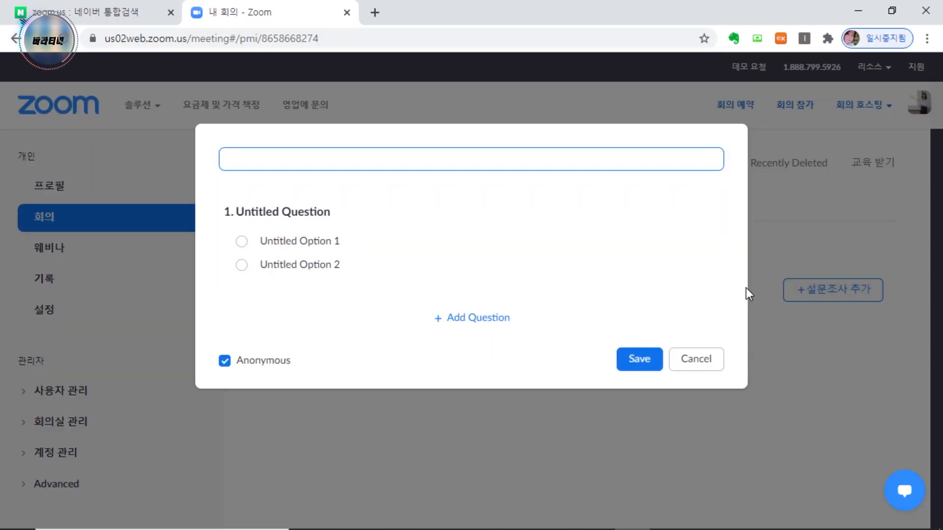
{"action": "left_click", "coordinate": [702, 371]}
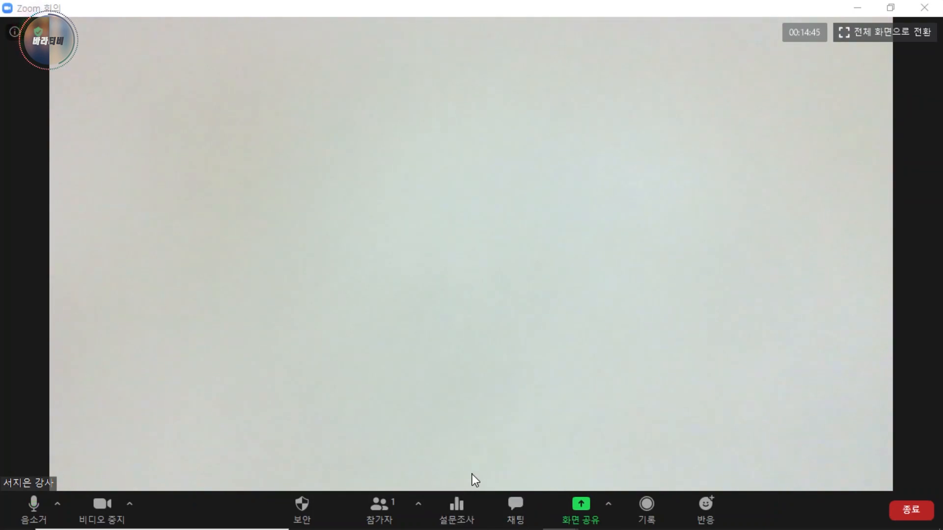
Switch to the running Zoom meeting and open the web form for adding a survey with questions
{"action": "left_click", "coordinate": [458, 509]}
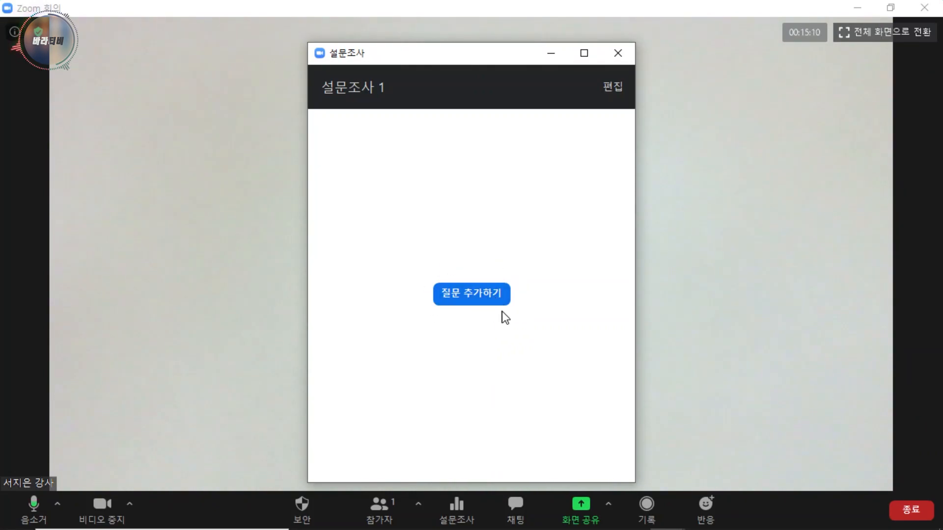
{"action": "left_click", "coordinate": [499, 296]}
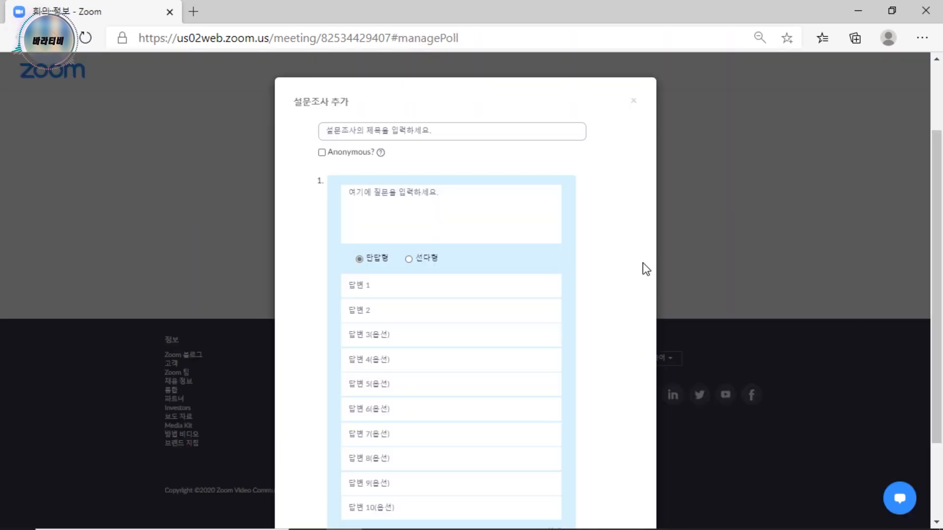
{"action": "scroll", "coordinate": [641, 252], "scroll_direction": "down", "scroll_amount": 1}
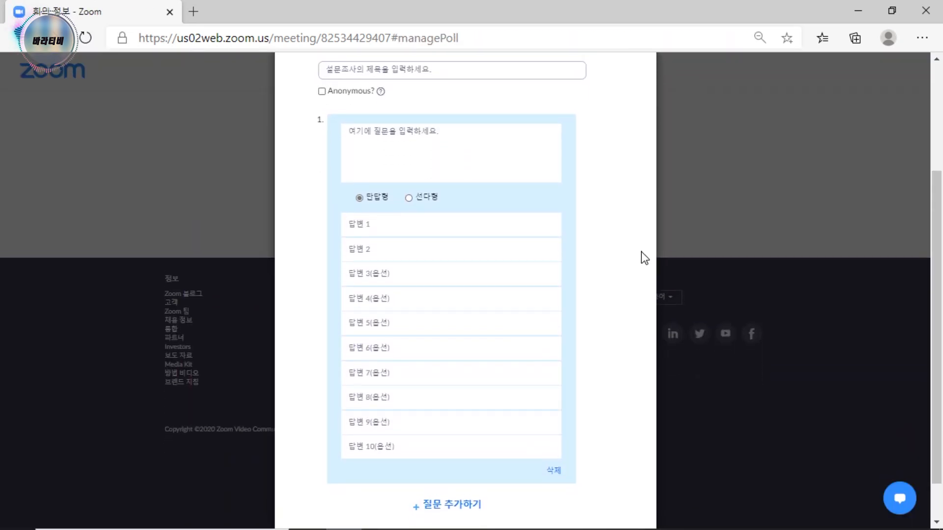
{"action": "scroll", "coordinate": [642, 252], "scroll_direction": "up", "scroll_amount": 1}
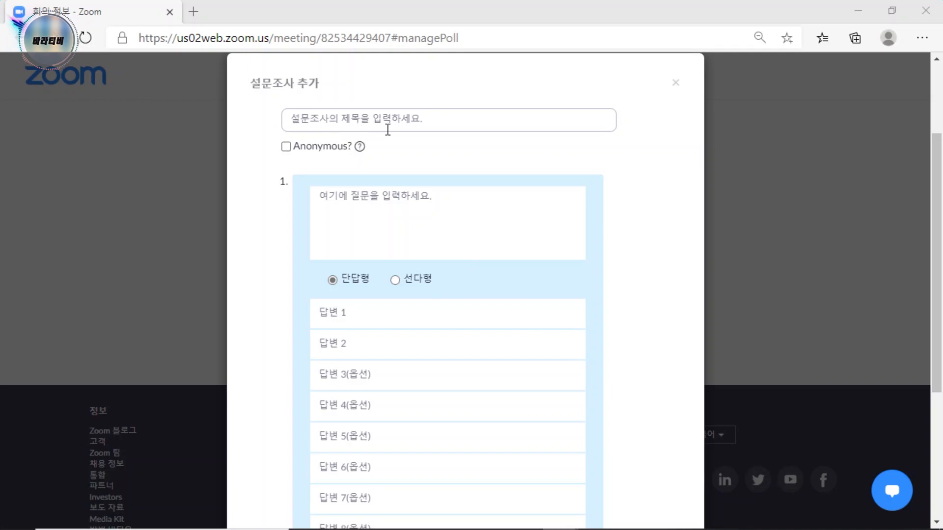
Title the survey "팔리는 콘텐츠는 어떻게 만드는가 강의 진행관련 설문"
{"action": "left_click", "coordinate": [477, 119]}
{"action": "type", "text": "팔리는 콘텐츠는 어떻게 만드는가 강의 진행관련 설문"}
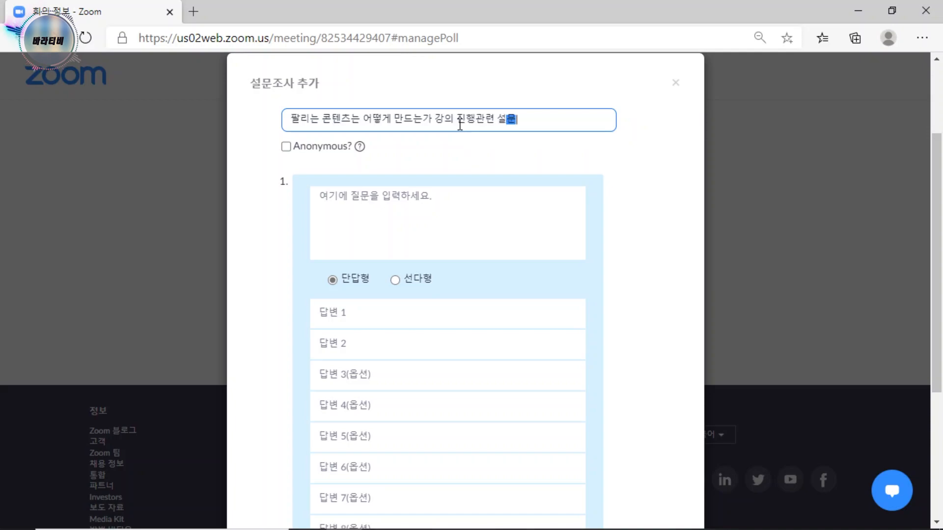
{"action": "left_click_drag", "start_coordinate": [291, 120], "coordinate": [461, 121]}
{"action": "left_click", "coordinate": [434, 121]}
{"action": "left_click", "coordinate": [540, 121]}
{"action": "left_click", "coordinate": [461, 123]}
{"action": "left_click", "coordinate": [542, 120]}
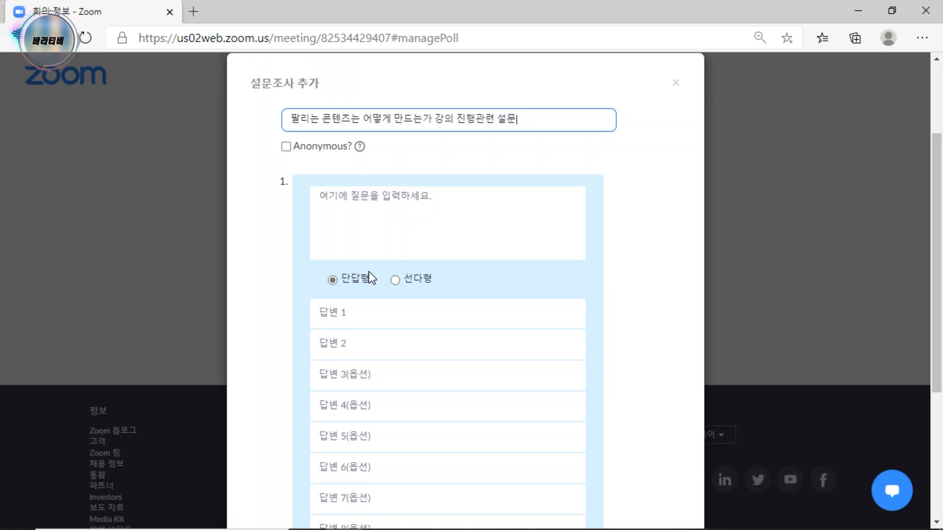
Enter "현재 이 강의의 속도는 어떻습니까?" as the survey's first question
{"action": "left_click", "coordinate": [373, 223]}
{"action": "type", "text": "현재 이 강의의"}
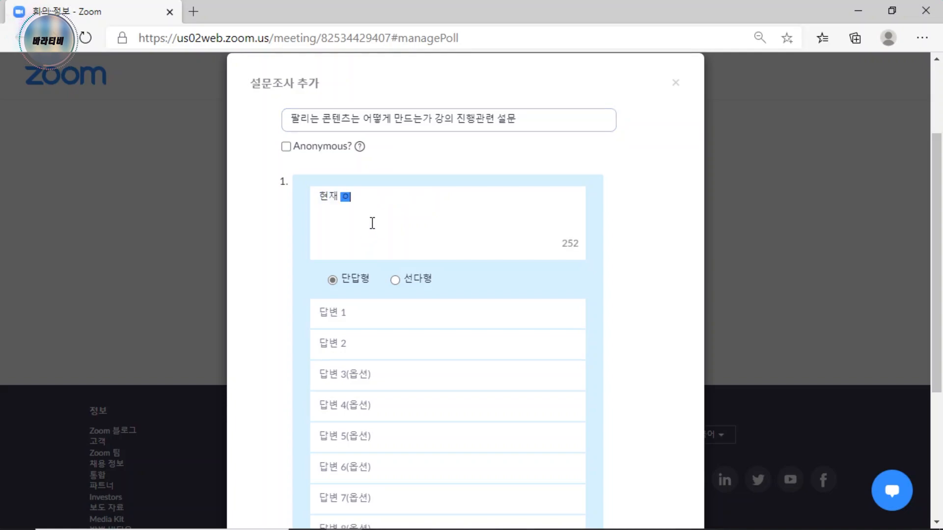
{"action": "type", "text": " 속도는"}
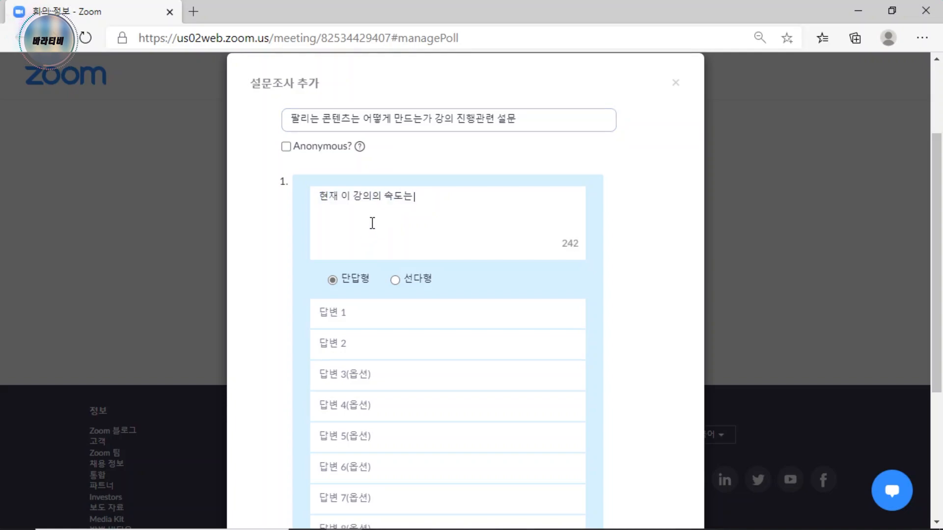
{"action": "type", "text": " 어떨습니까?"}
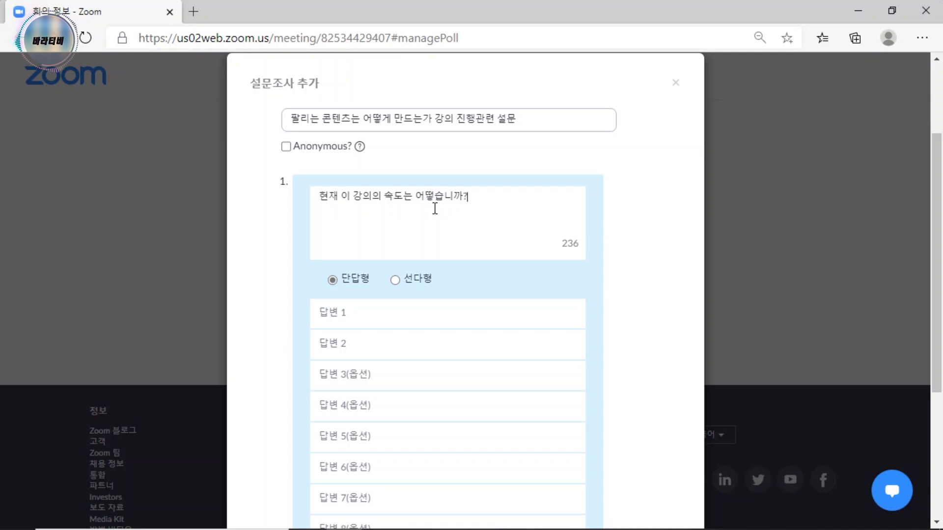
Give the first question the three answers 빠르다, 적당하다 and 느리다
{"action": "left_click", "coordinate": [412, 312]}
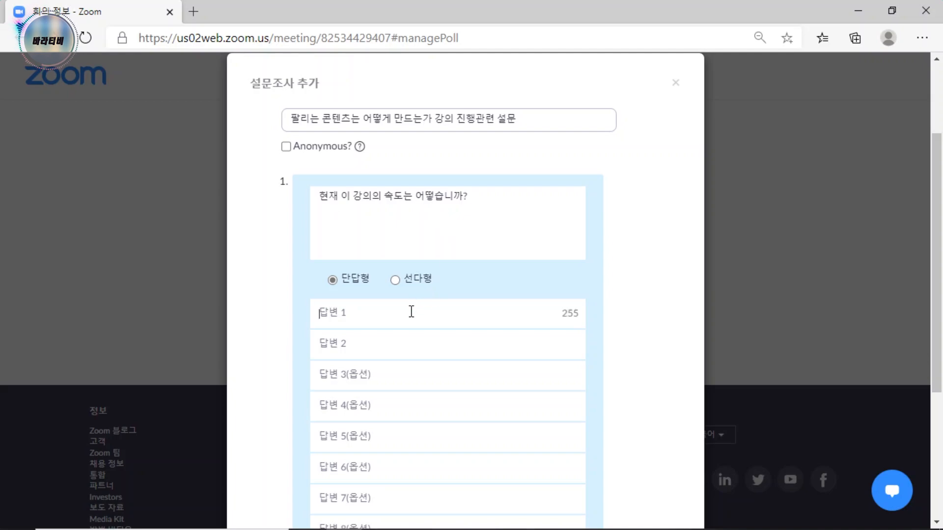
{"action": "type", "text": "빠르대"}
{"action": "key", "text": "BackSpace"}
{"action": "type", "text": "다"}
{"action": "left_click", "coordinate": [413, 346]}
{"action": "type", "text": "적드"}
{"action": "key", "text": "BackSpace"}
{"action": "key", "text": "BackSpace"}
{"action": "type", "text": "당하대"}
{"action": "key", "text": "BackSpace"}
{"action": "type", "text": "다"}
{"action": "left_click", "coordinate": [421, 377]}
{"action": "type", "text": "느리대"}
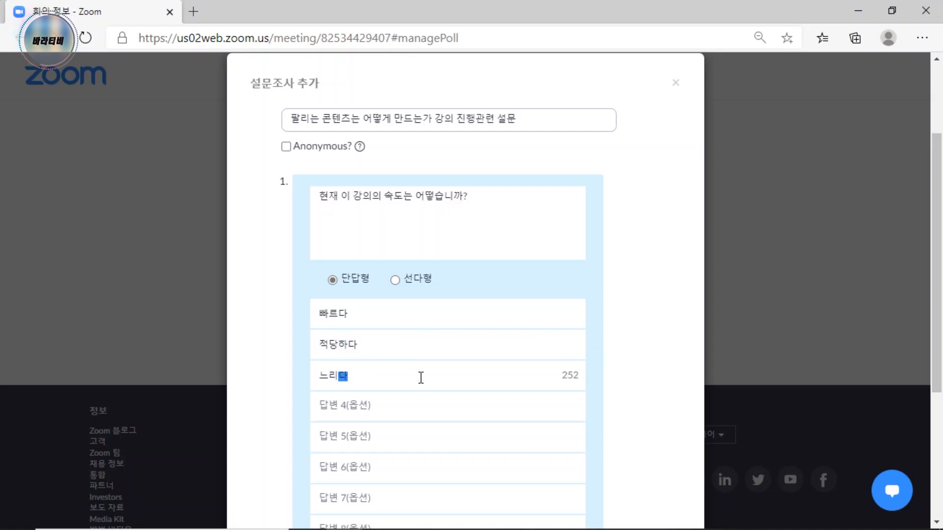
{"action": "left_click", "coordinate": [420, 378]}
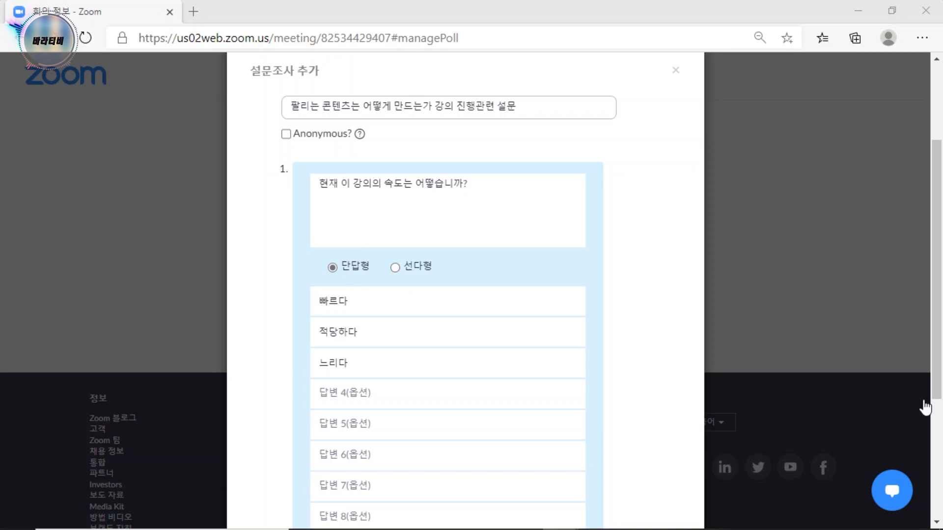
Add a second question, "앞으로 좀 더 배우고 싶은 강의주제를 모두 골라주세요.", and make it multiple choice (선다형)
{"action": "scroll", "coordinate": [479, 299], "scroll_direction": "down", "scroll_amount": 4}
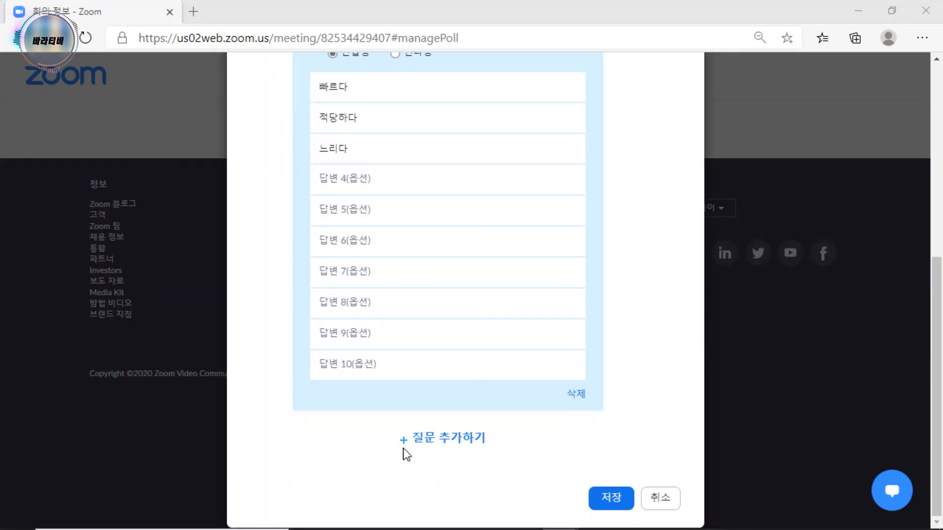
{"action": "left_click", "coordinate": [446, 444]}
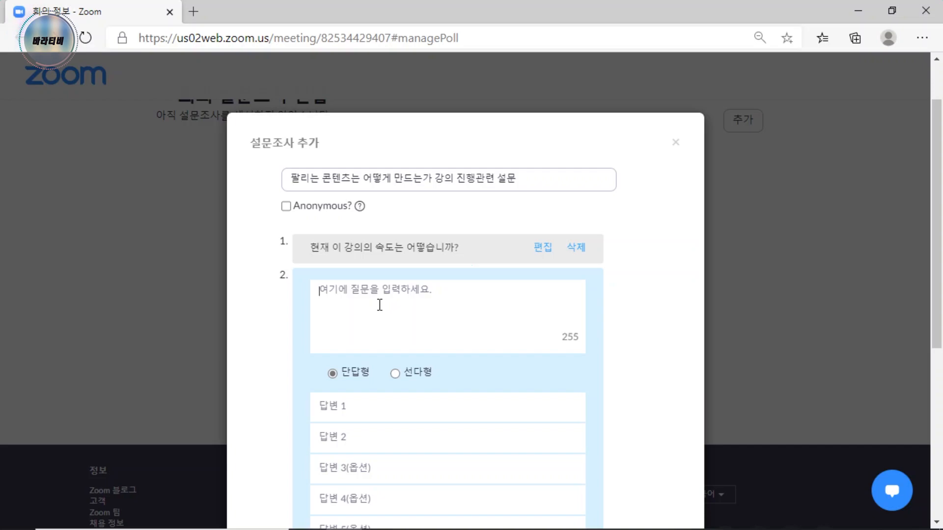
{"action": "type", "text": "앞으로 좀 더 배우고 싶은 강의주제를 모두 골라주세요."}
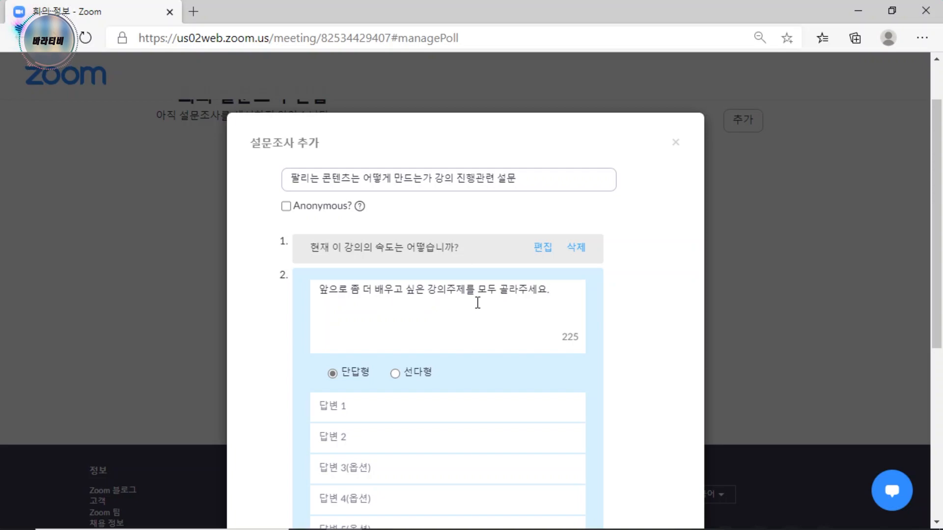
{"action": "scroll", "coordinate": [476, 303], "scroll_direction": "down", "scroll_amount": 2}
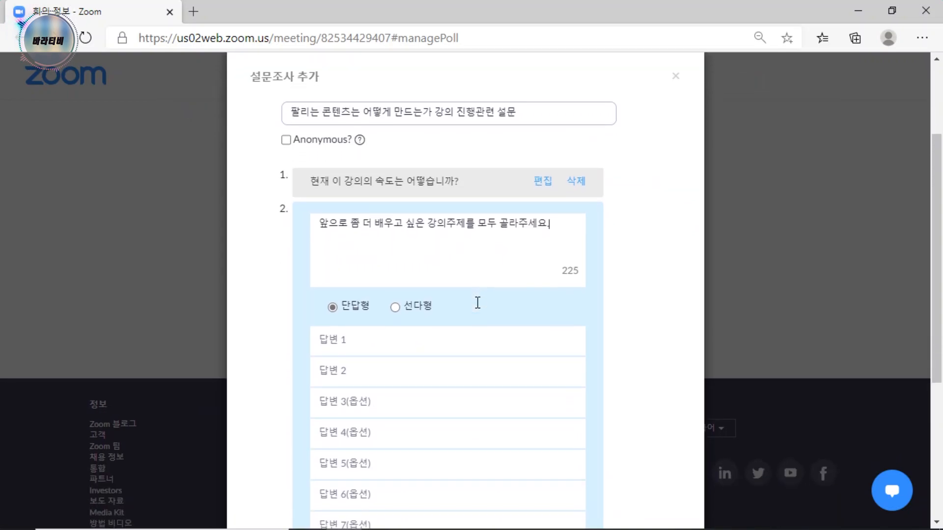
{"action": "left_click", "coordinate": [395, 302]}
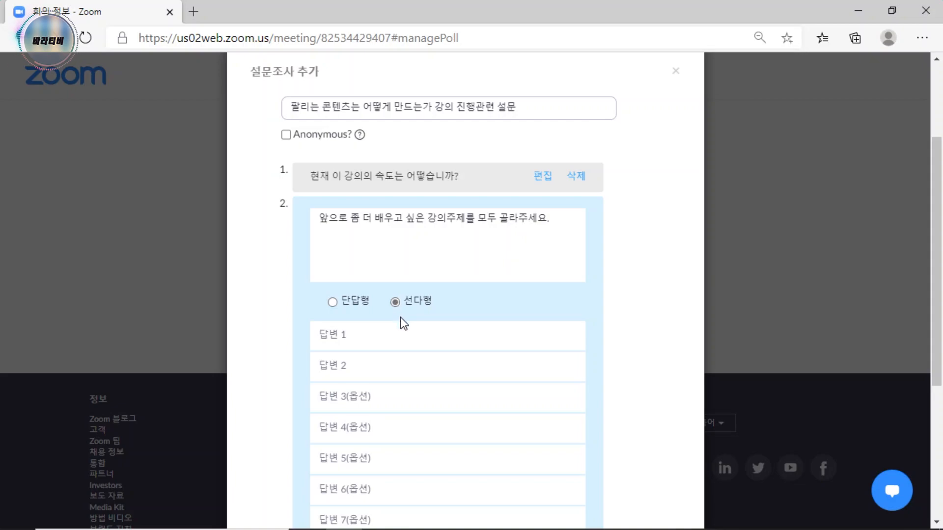
Give the second question the answers 독서특강, 글쓰기특강, 1인기업가 특강 and 블로그 글쓰기 특강
{"action": "left_click", "coordinate": [399, 325]}
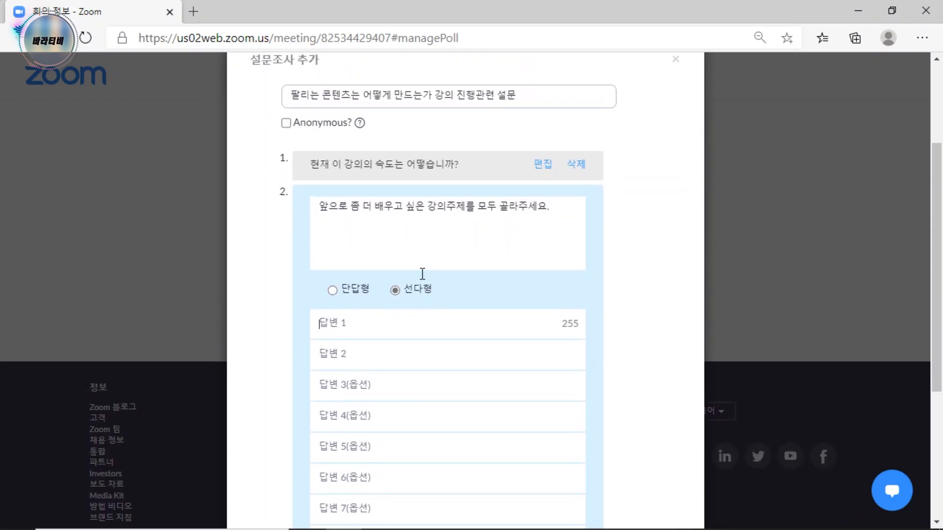
{"action": "scroll", "coordinate": [422, 274], "scroll_direction": "up", "scroll_amount": 1}
{"action": "left_click_drag", "start_coordinate": [291, 107], "coordinate": [358, 108]}
{"action": "left_click", "coordinate": [359, 109]}
{"action": "left_click", "coordinate": [396, 337]}
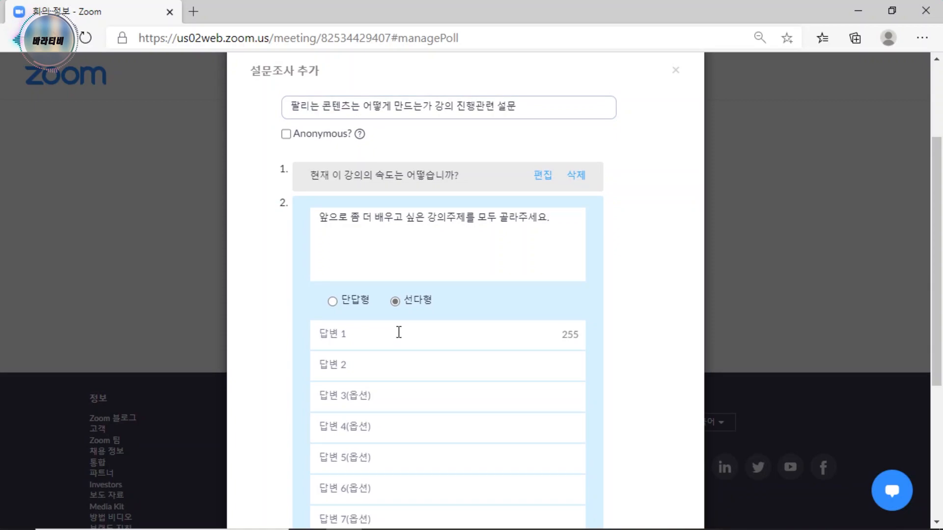
{"action": "type", "text": "독서특강"}
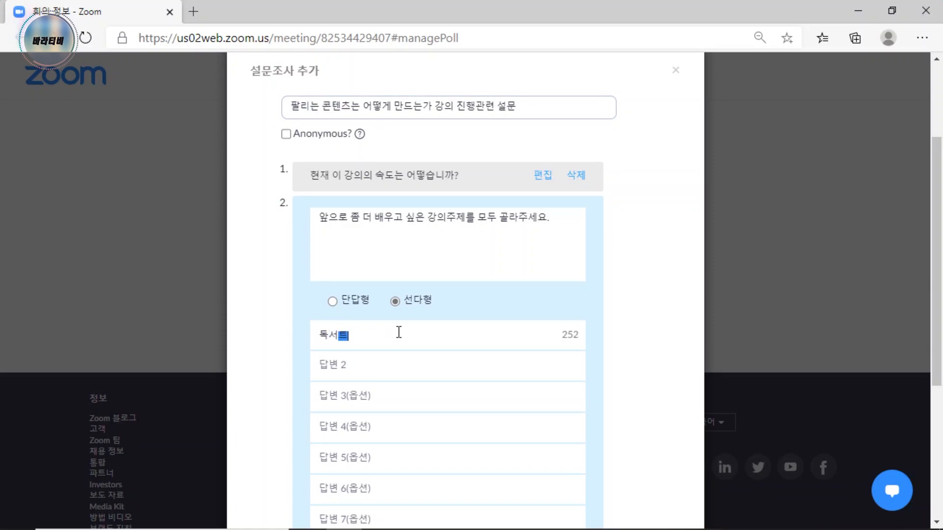
{"action": "left_click", "coordinate": [393, 360]}
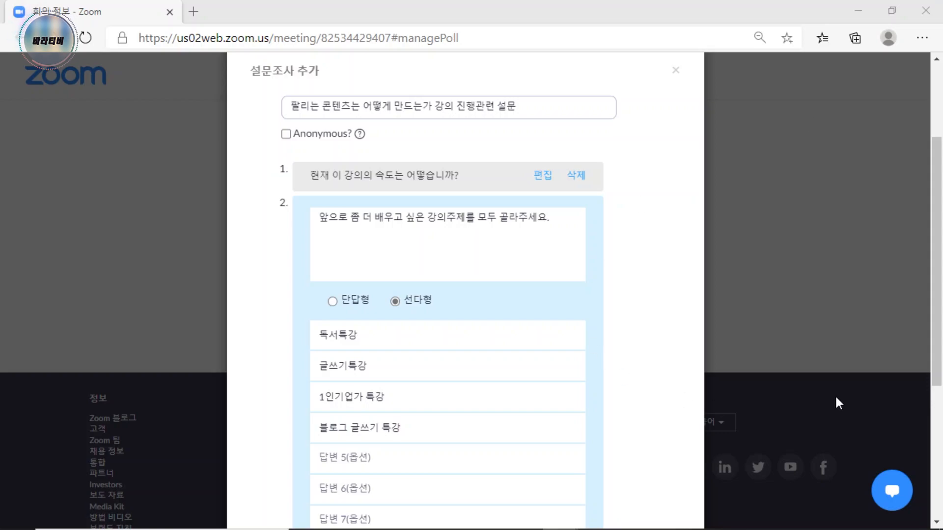
Save the survey and close the 설문조사 window in the running Zoom meeting without launching the poll
{"action": "scroll", "coordinate": [837, 399], "scroll_direction": "down", "scroll_amount": 5}
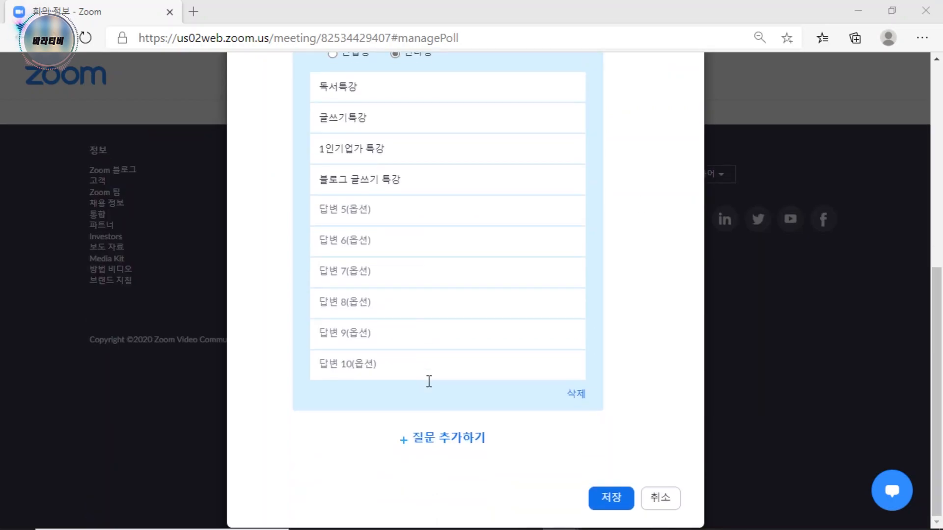
{"action": "left_click", "coordinate": [617, 506]}
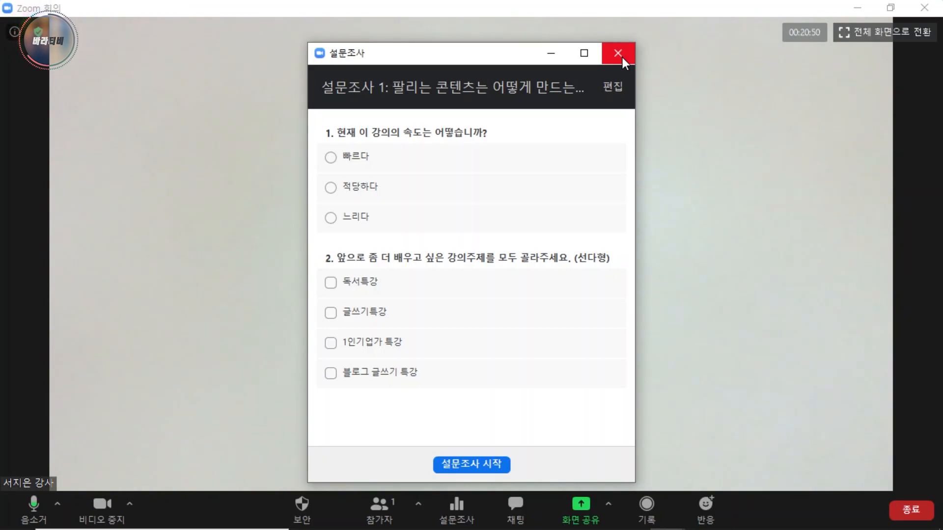
{"action": "left_click", "coordinate": [621, 56]}
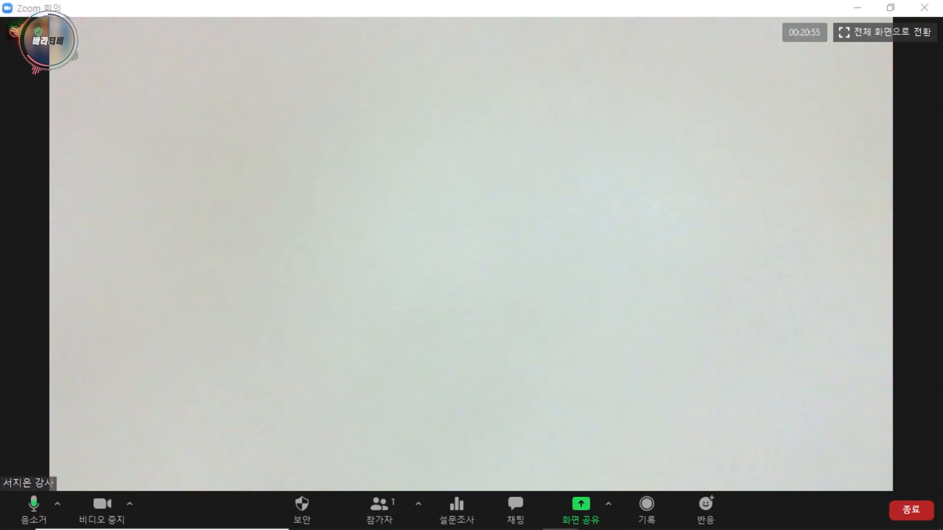